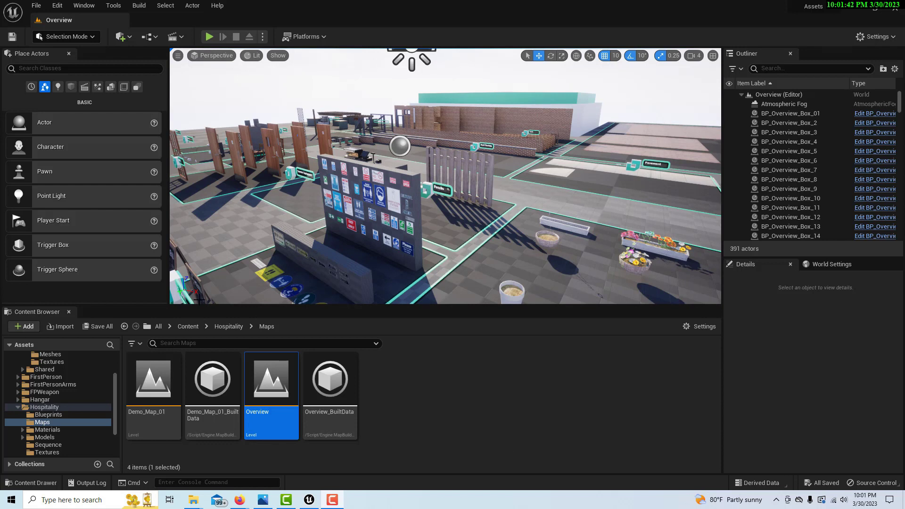
- Show the File menu's project commands over the Overview level
click(36, 6)
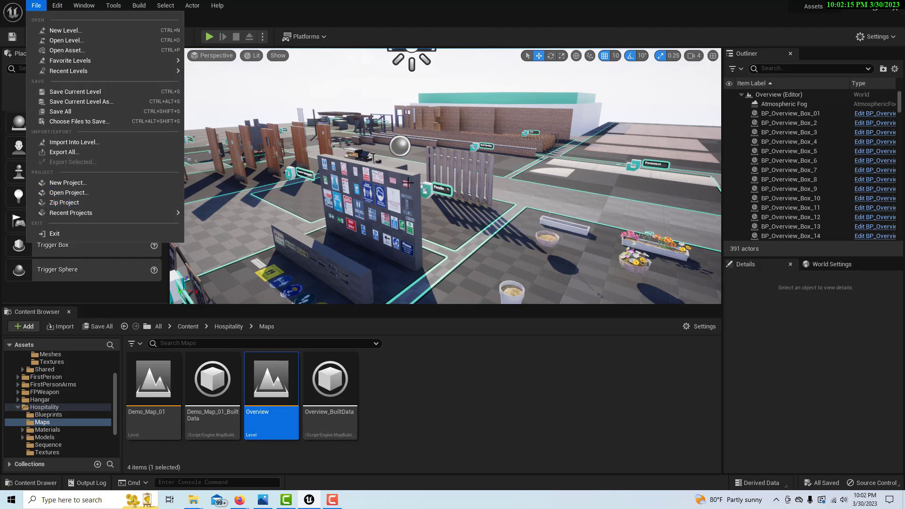
drag(424, 213, 396, 212)
- Fly the viewport camera over to the planters, kitchen counters and staircase
mouse_move(446, 177)
mouse_down()
mouse_move(558, 177)
mouse_move(467, 178)
mouse_move(509, 177)
mouse_up()
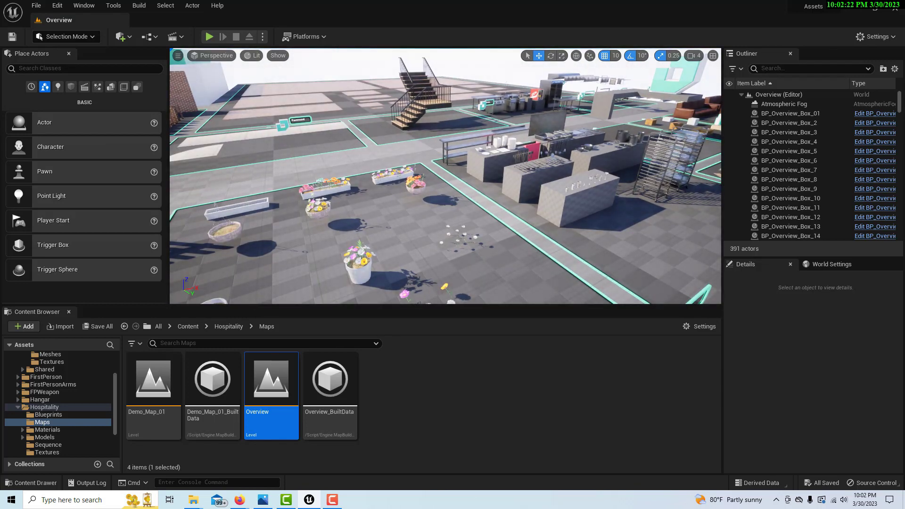
mouse_move(446, 177)
mouse_down()
mouse_move(457, 177)
mouse_move(441, 177)
mouse_up()
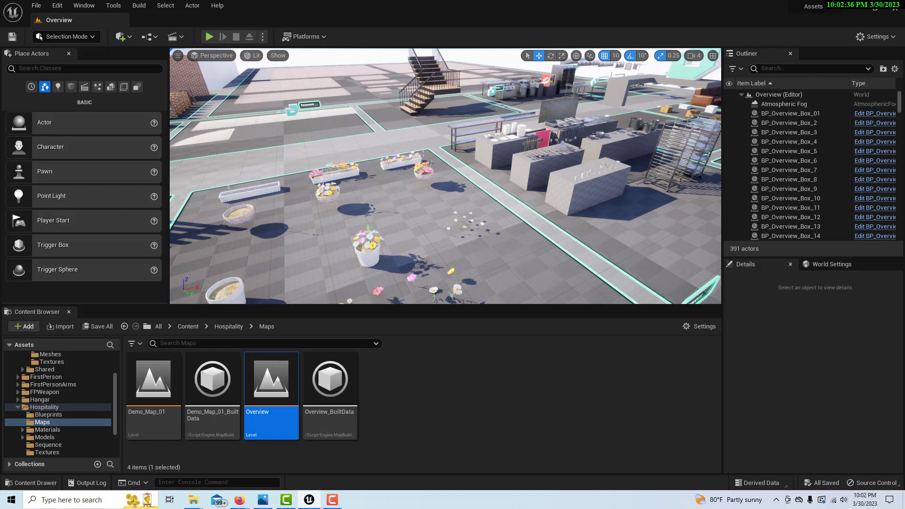
drag(446, 177, 442, 177)
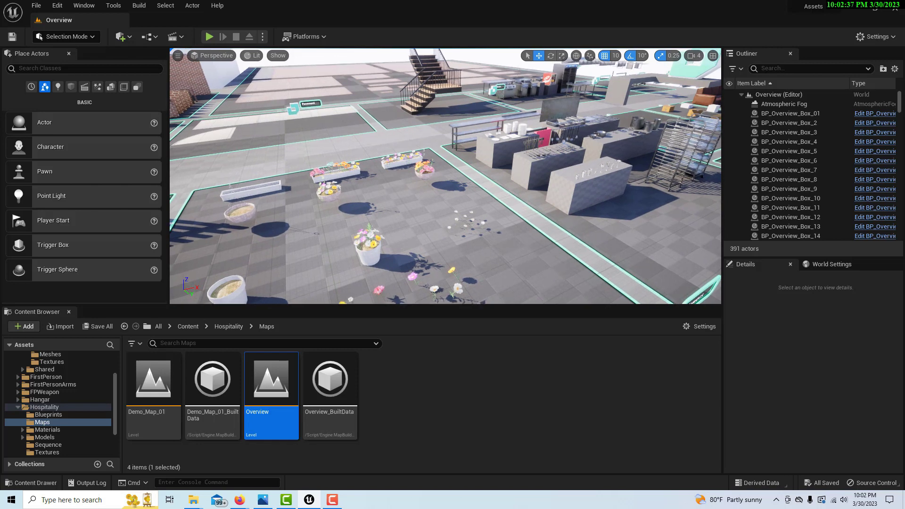
- Check Zip Project under File, then bring up the Prototype1 folder in File Explorer
click(33, 9)
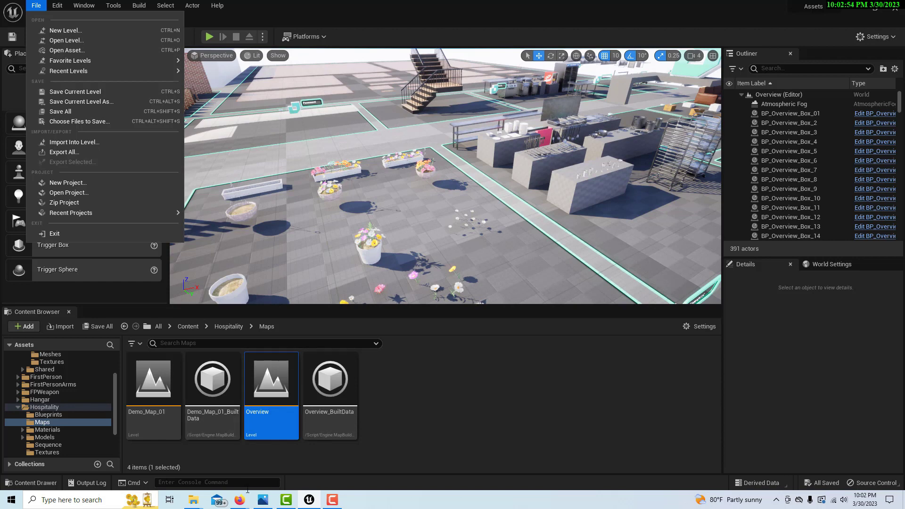
click(191, 500)
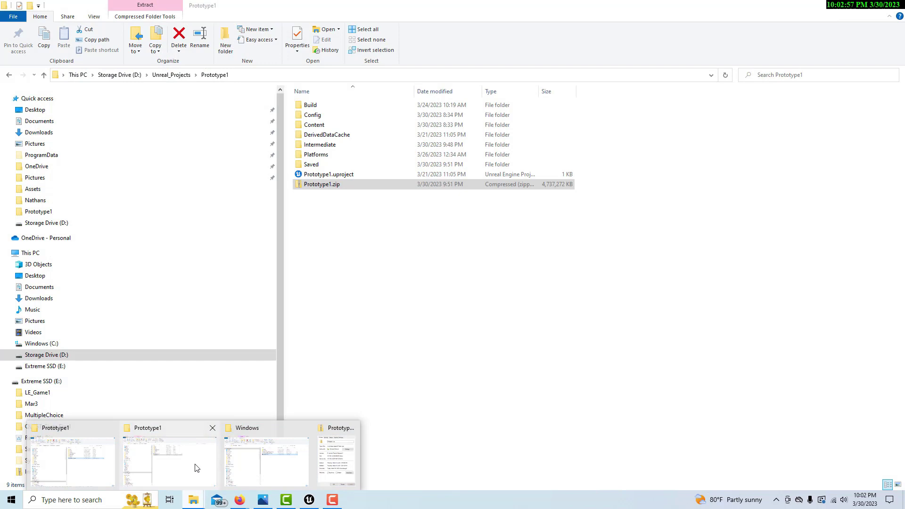
click(194, 467)
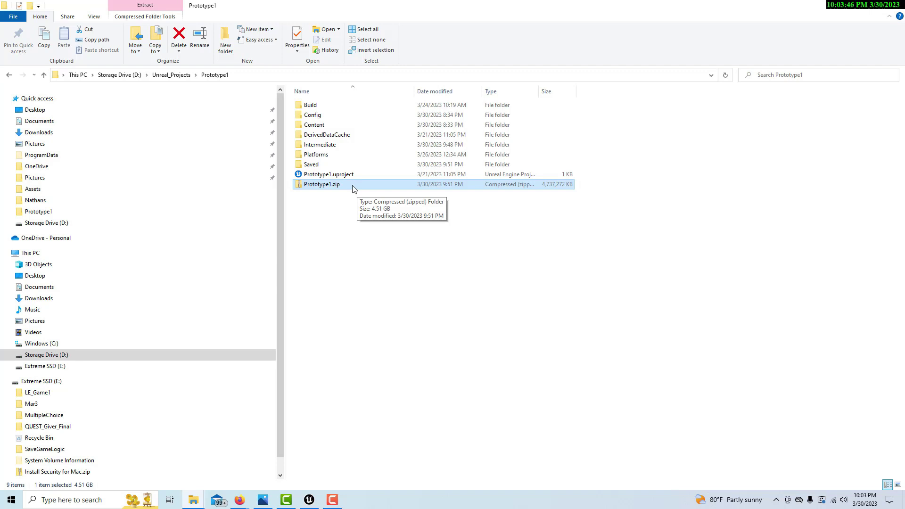
- Return to the Unreal Editor after reviewing the 4.51 GB Prototype1.zip backup
click(309, 500)
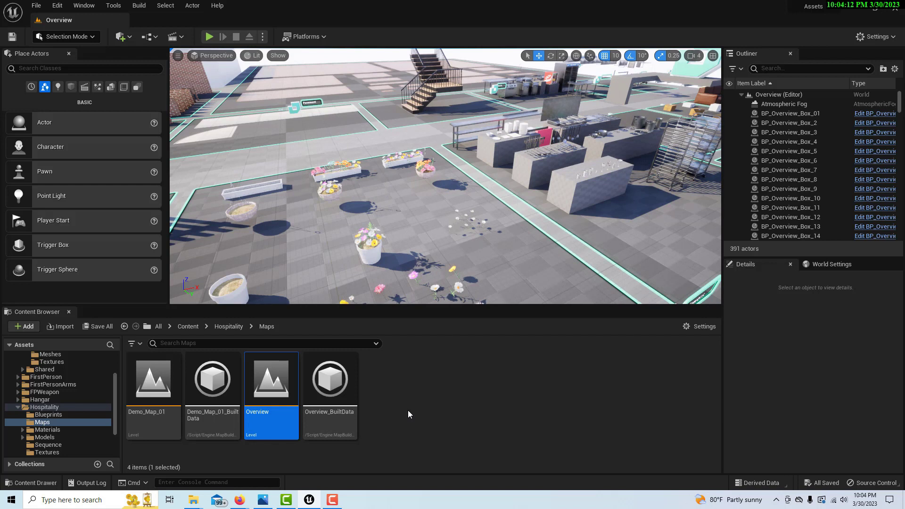
- Browse Map Check in the Build menu, then dismiss it and deselect the Overview asset
click(139, 5)
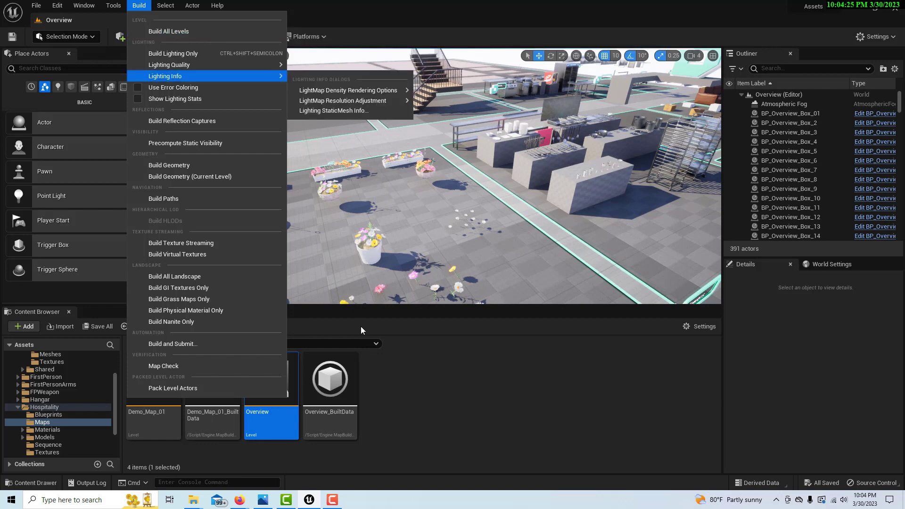
click(464, 376)
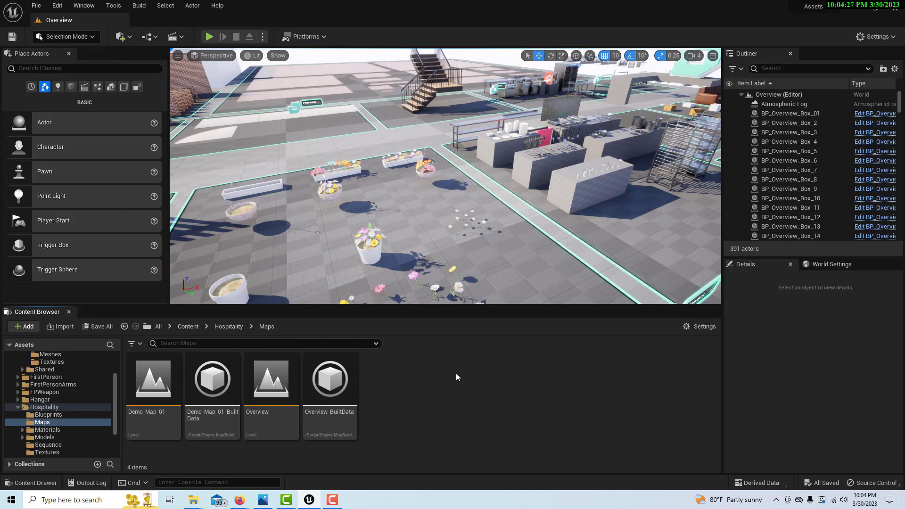